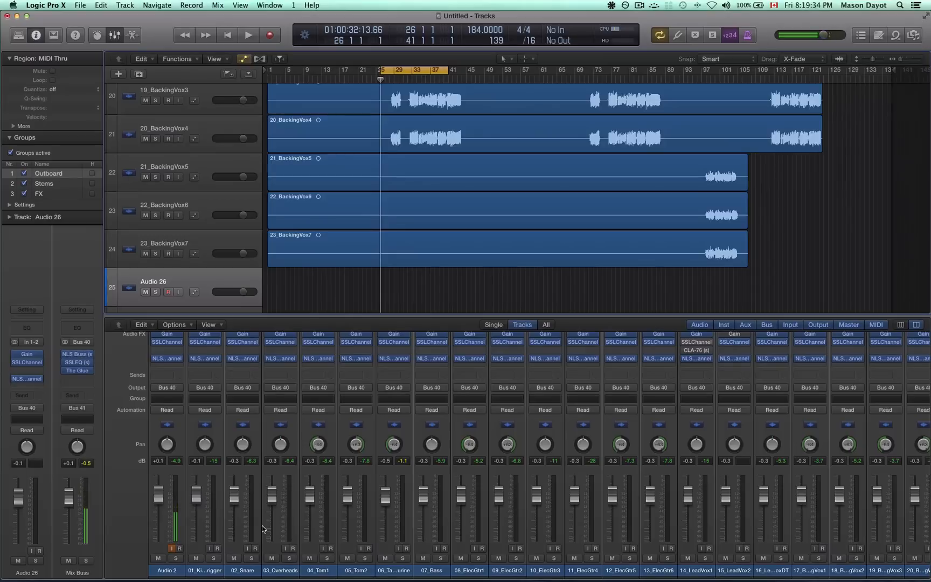
- Play back the cycled section from bar 26 to hear the current mix
key(space)
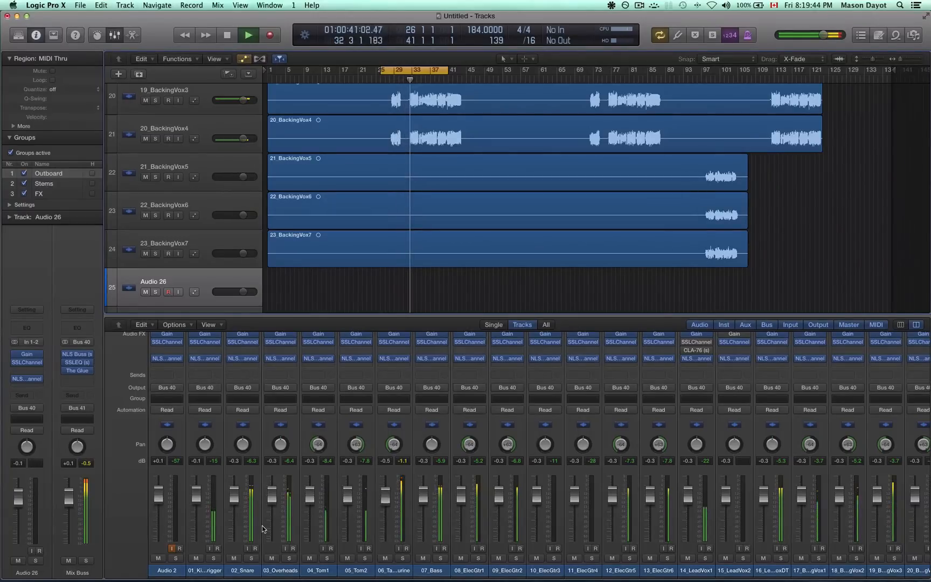
key(space)
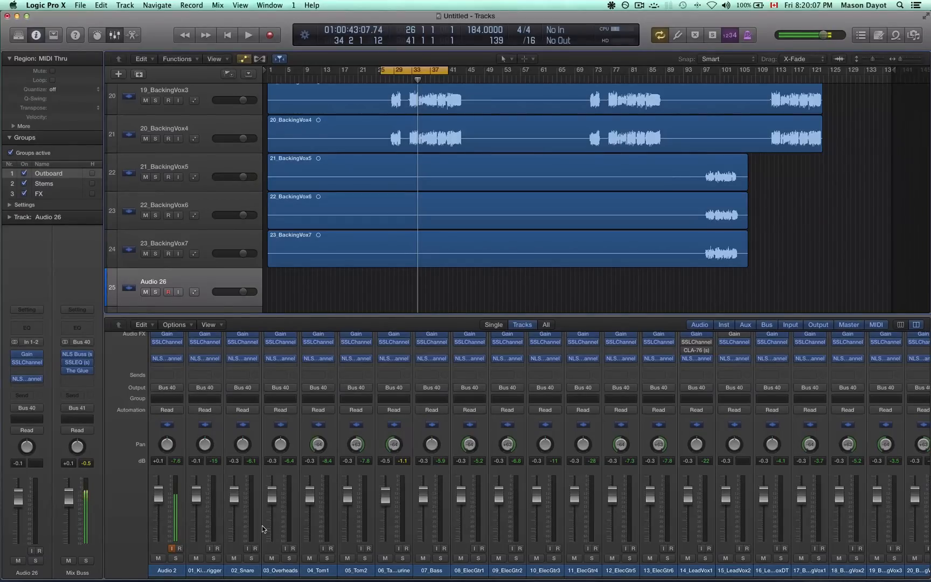
- Select all channels from 01_KickTrigger to 23_BackingVox7 and lower their faders together to about -11 dB during playback
click(220, 507)
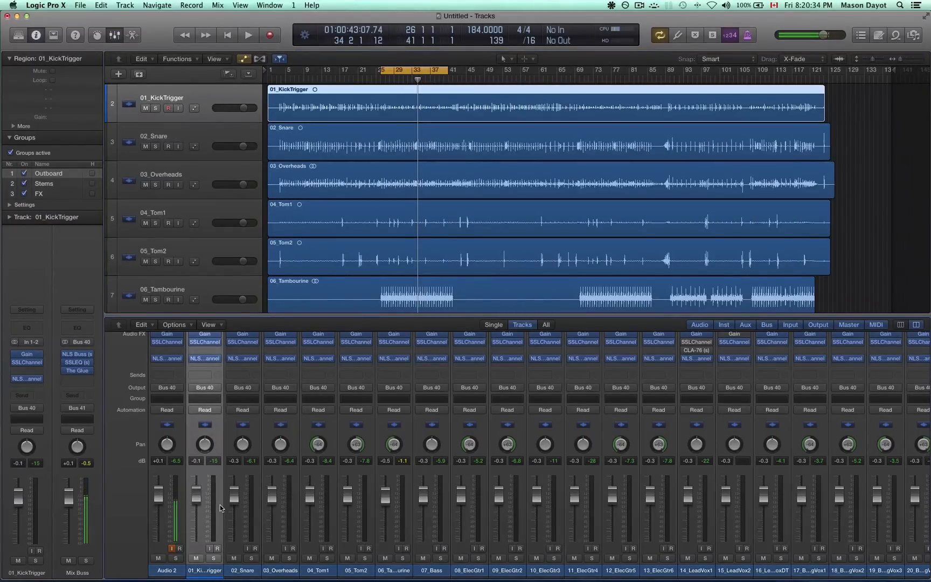
scroll(220, 507, right, 3)
scroll(220, 507, right, 12)
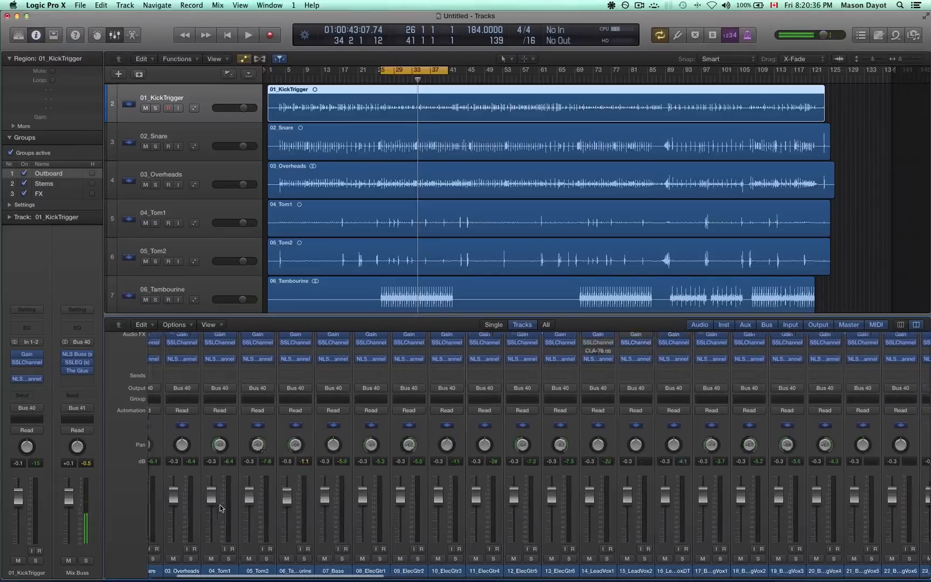
scroll(300, 509, right, 1)
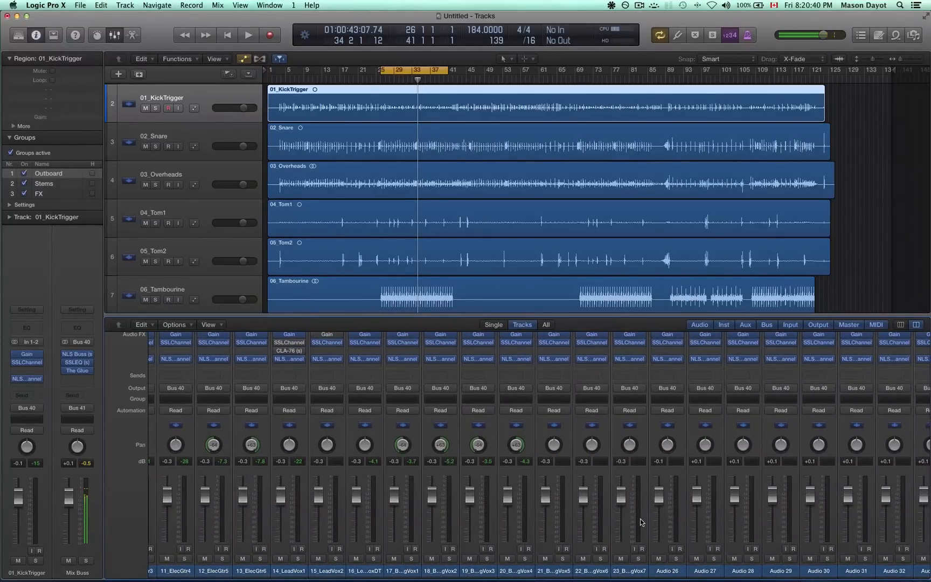
scroll(643, 517, left, 8)
scroll(645, 519, left, 6)
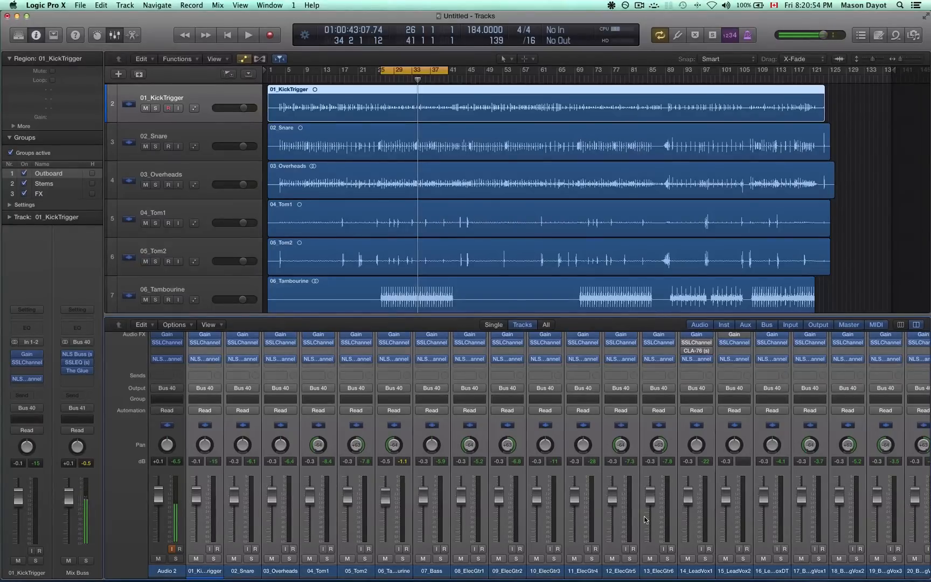
mouse_move(610, 579)
key(space)
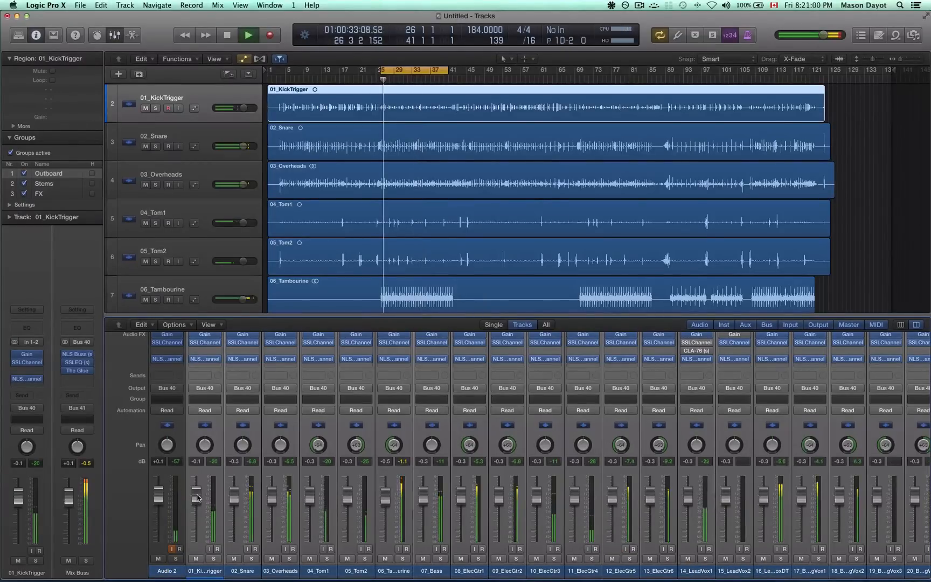
drag(197, 495, 200, 521)
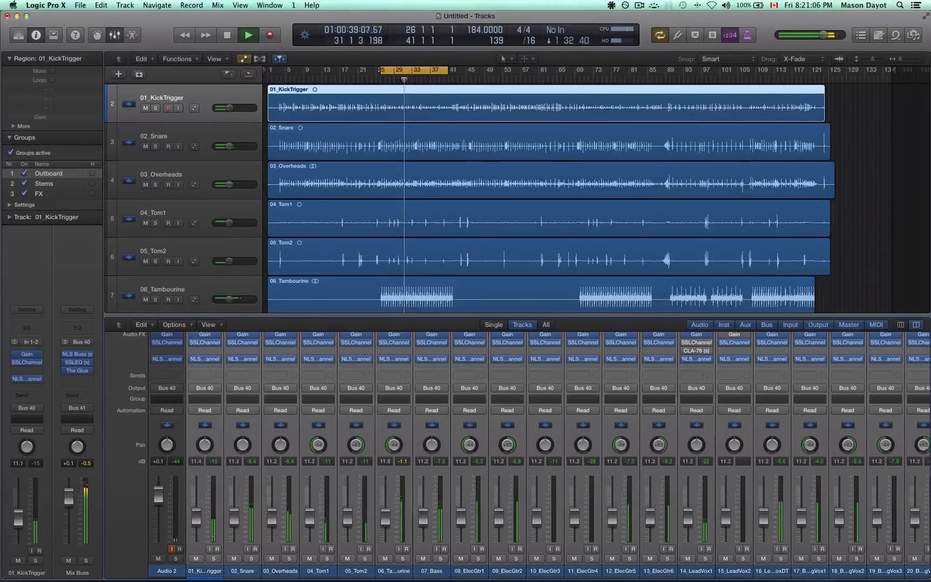
- Lower only the 06_Tambourine fader to about -21 dB and open that channel's Gain plug-in
click(385, 520)
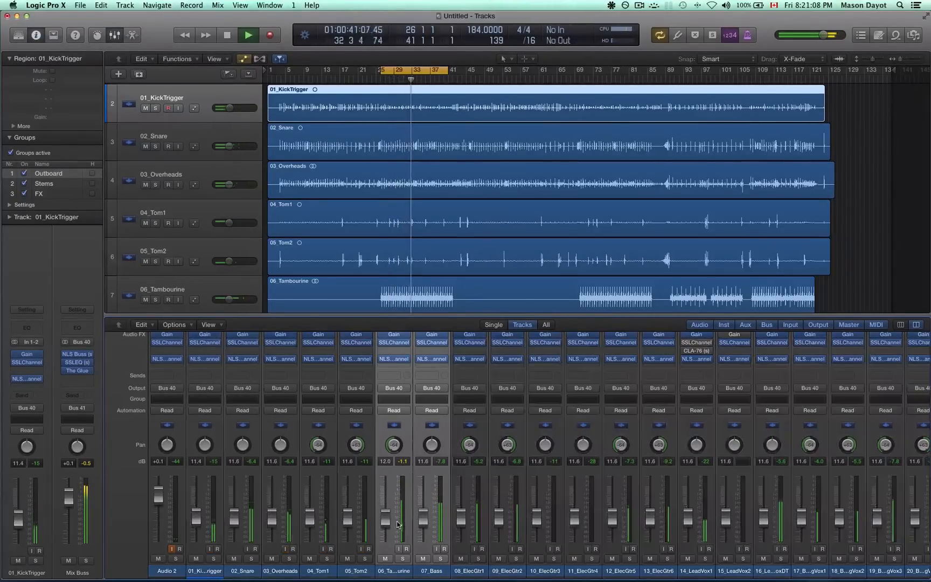
drag(386, 520, 386, 533)
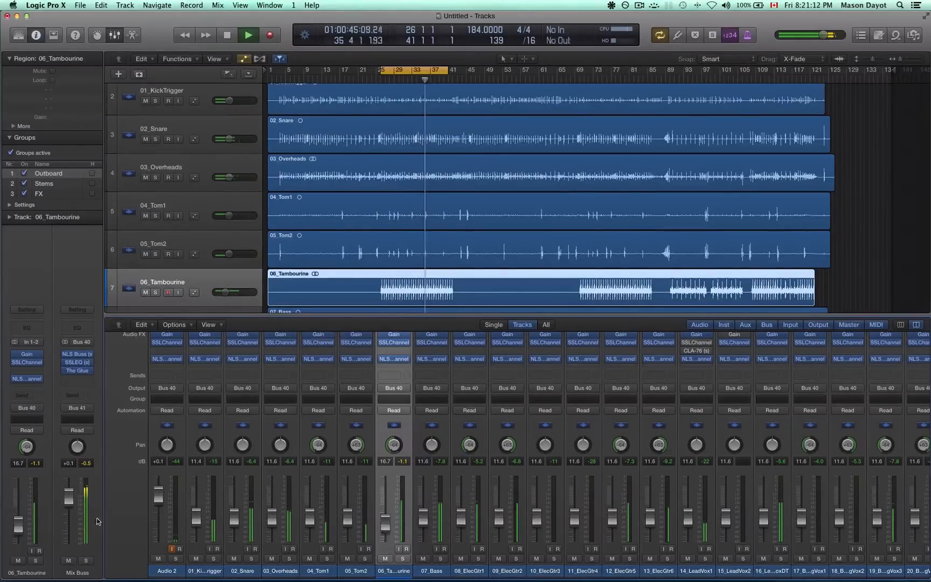
key(space)
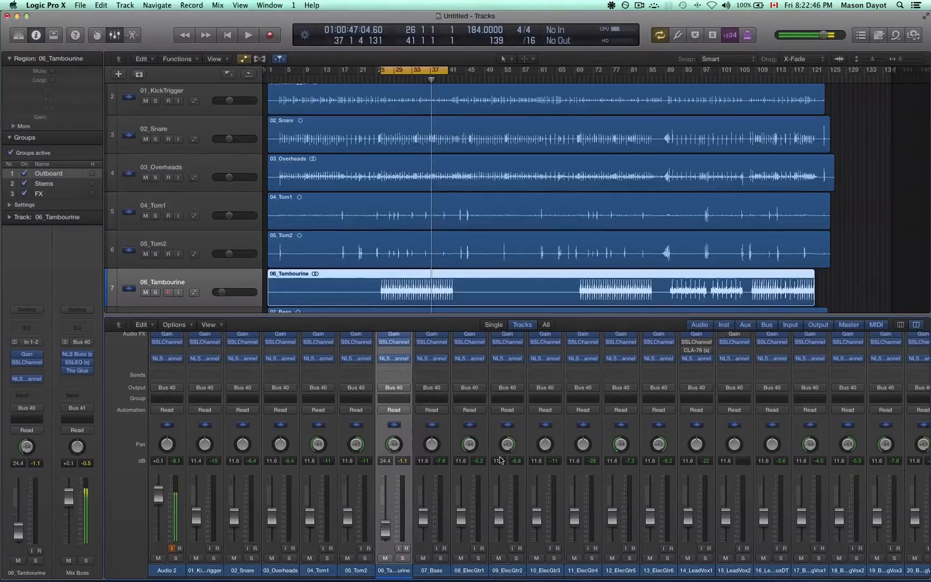
scroll(392, 361, up, 1)
click(398, 352)
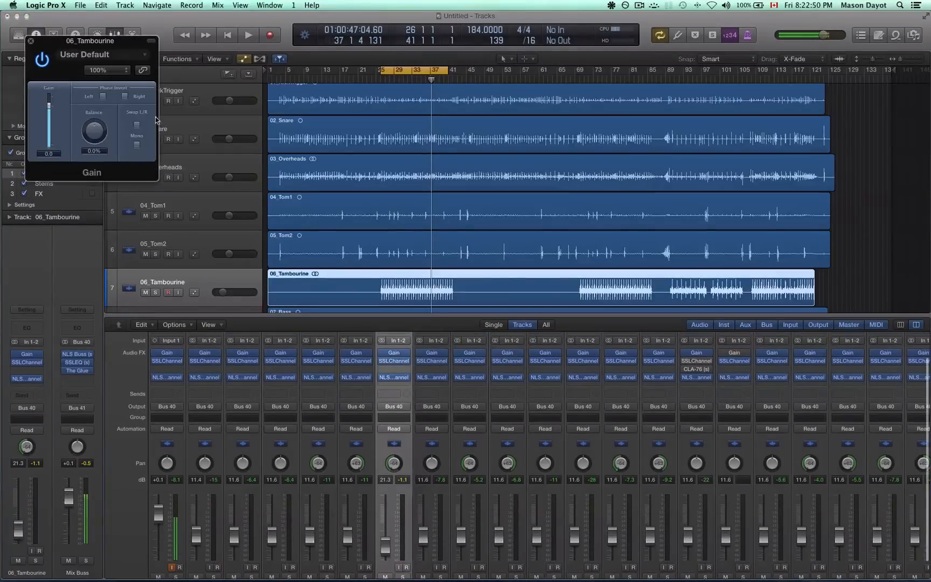
- Select the 14_LeadVox1 channel and move its fader down low and back up to about -0.3 dB
scroll(460, 512, down, 1)
scroll(461, 511, right, 3)
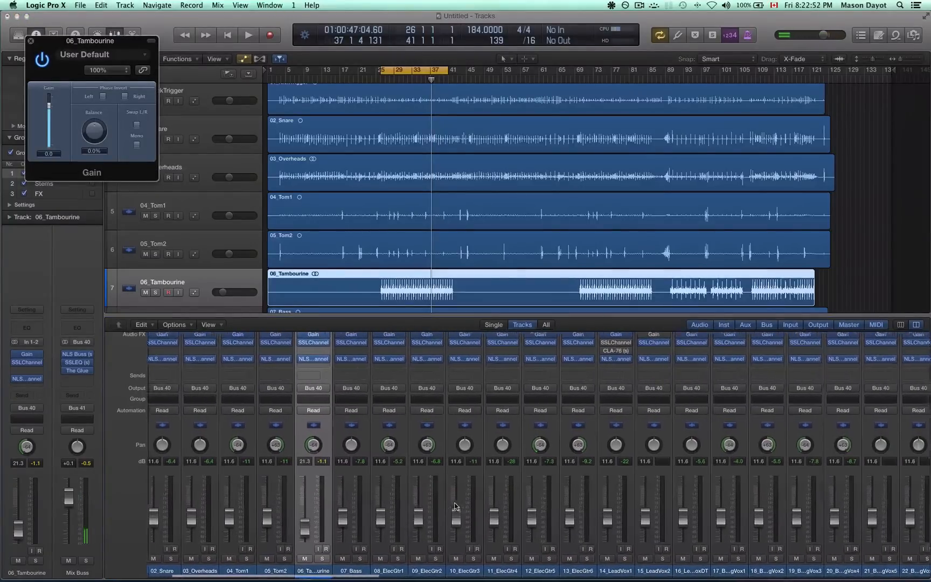
scroll(455, 506, right, 1)
click(617, 509)
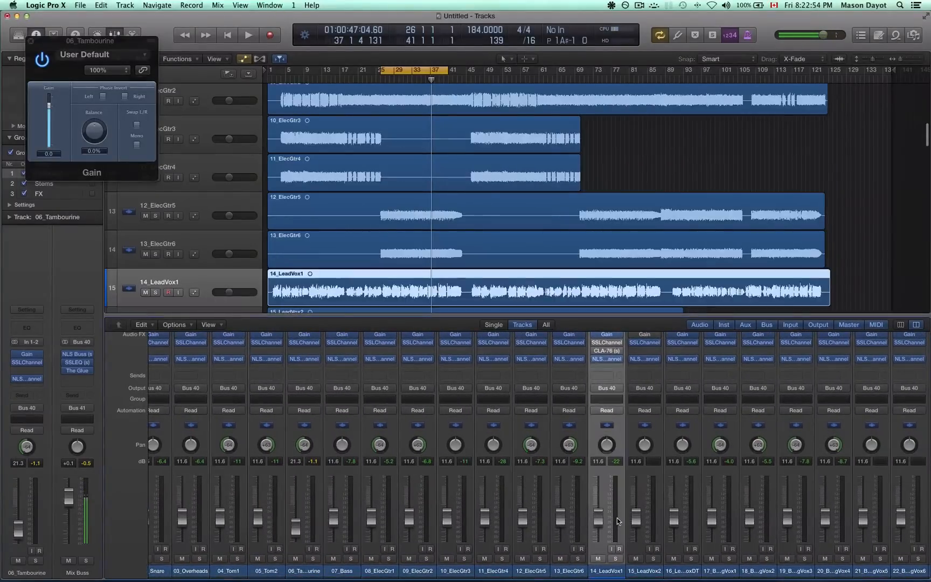
scroll(616, 518, down, 5)
scroll(616, 521, up, 3)
scroll(620, 523, down, 3)
scroll(620, 521, up, 1)
scroll(620, 521, down, 4)
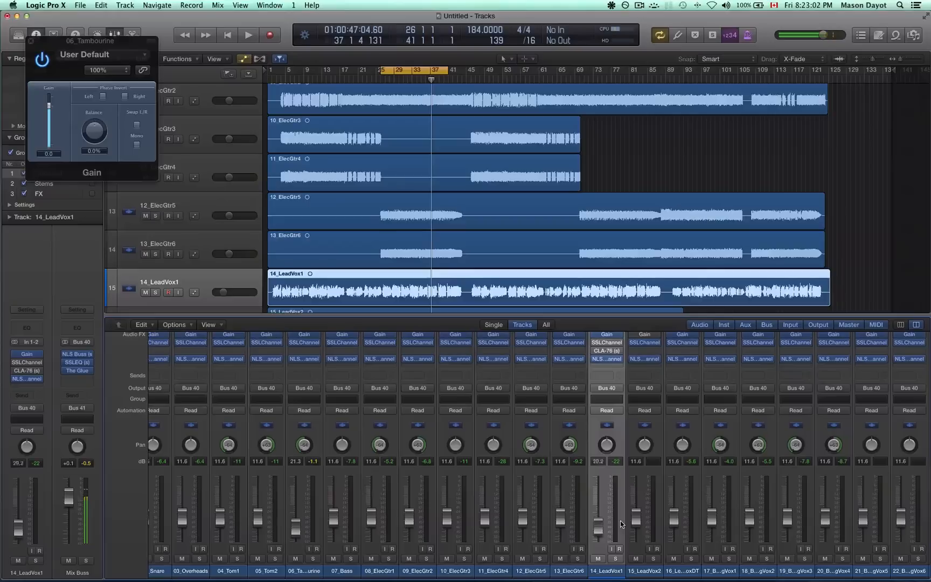
scroll(621, 520, up, 1)
scroll(620, 521, up, 10)
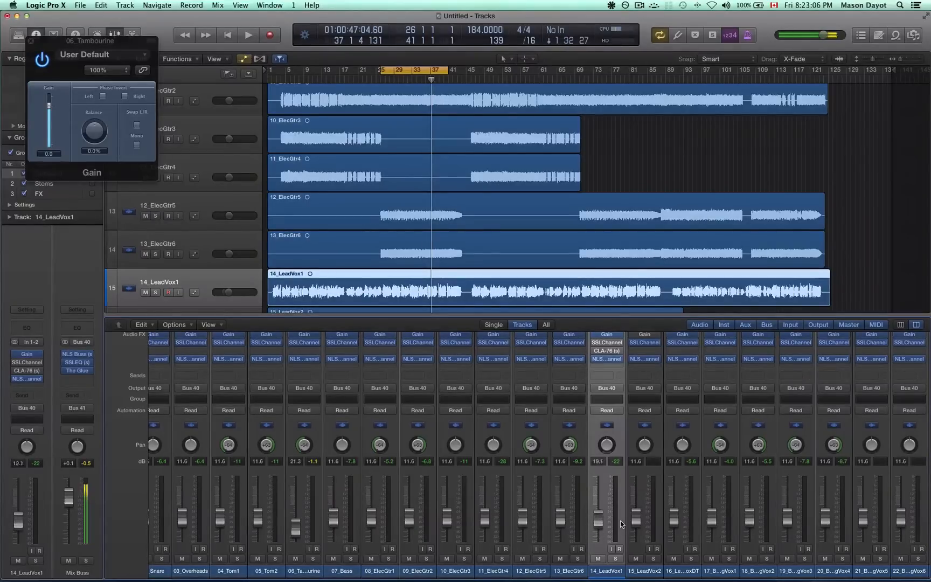
scroll(621, 521, up, 2)
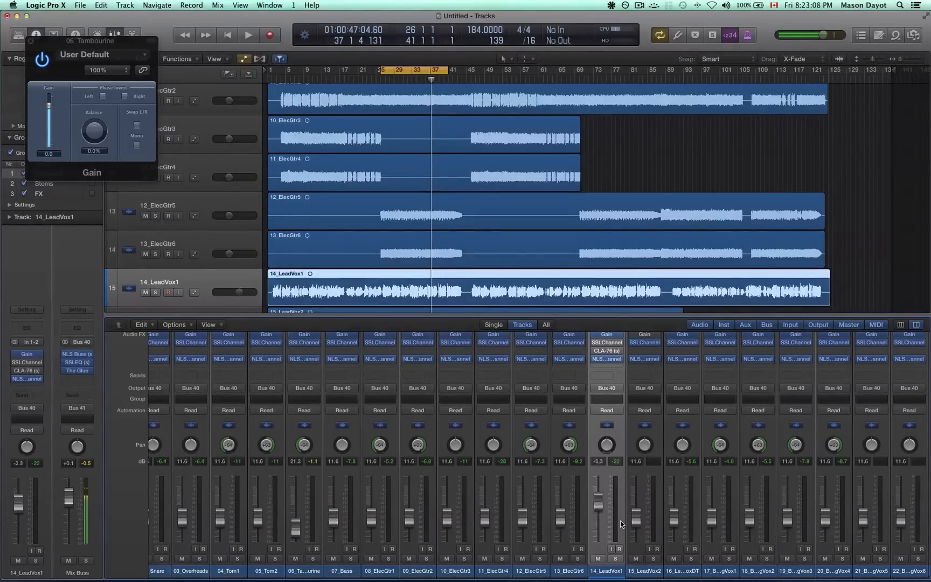
scroll(621, 521, down, 2)
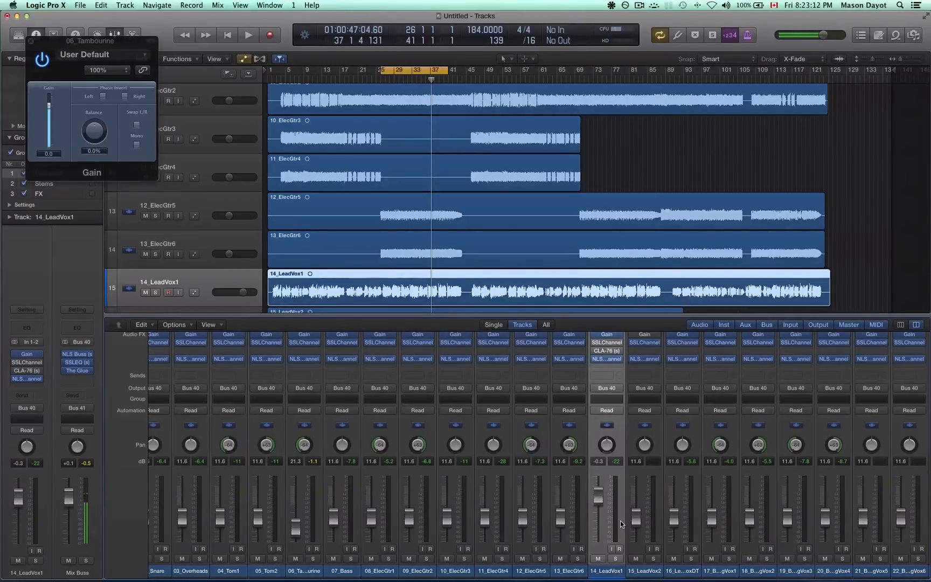
scroll(621, 521, down, 4)
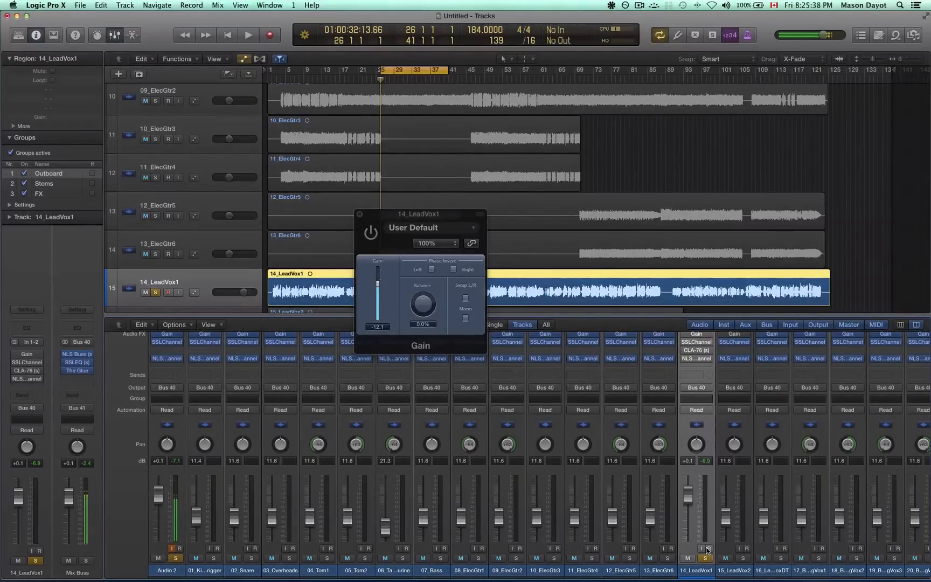
- Play back the soloed lead vocal and turn on its Gain plug-in with the gain at -12.1
key(space)
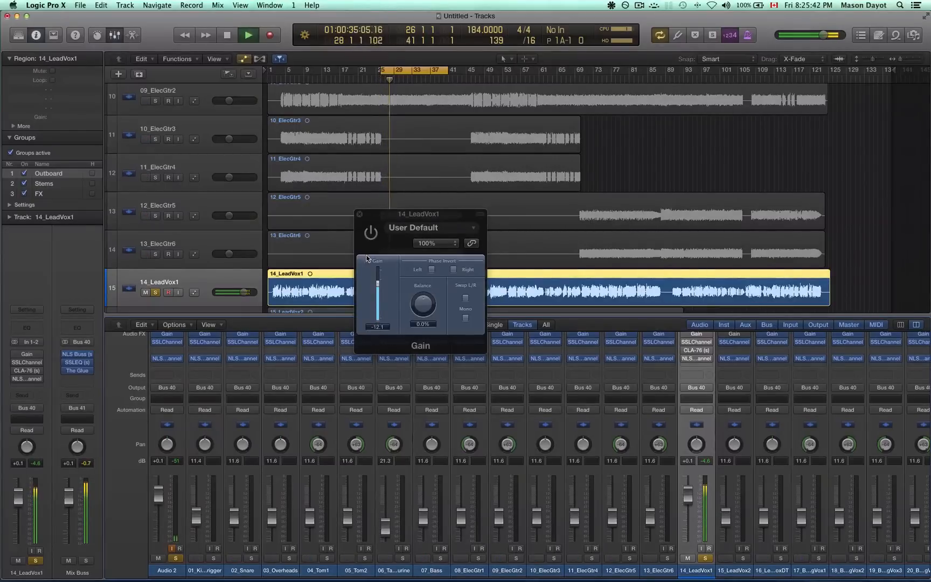
click(370, 233)
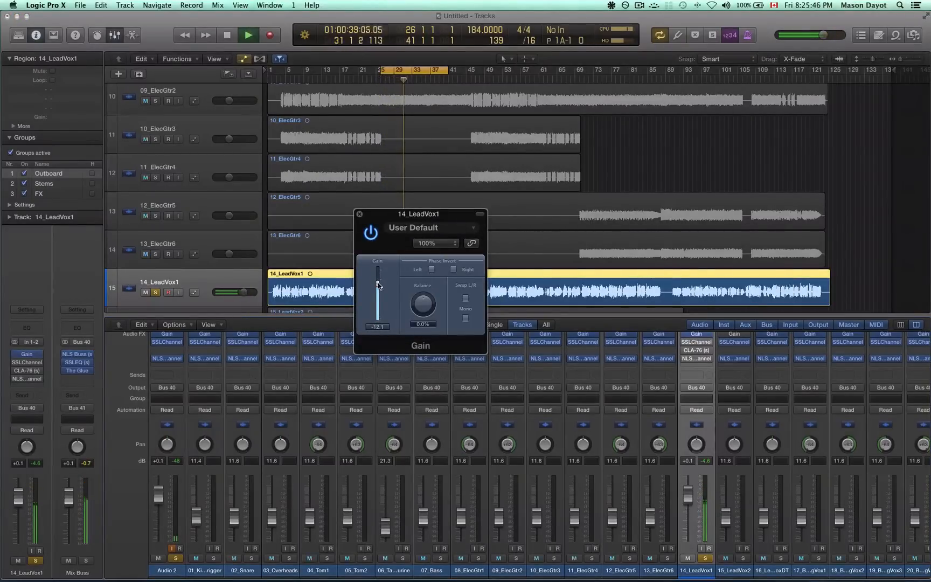
drag(378, 283, 379, 282)
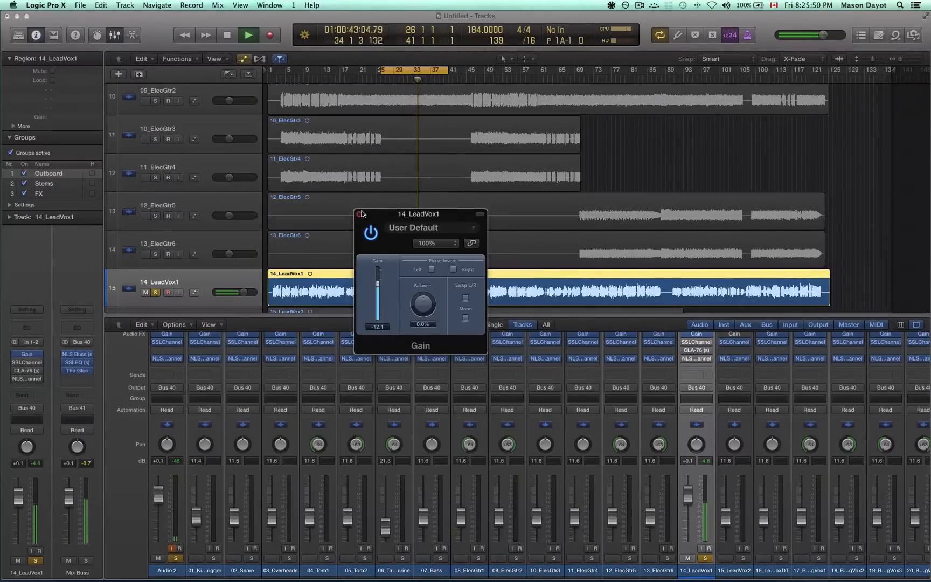
key(space)
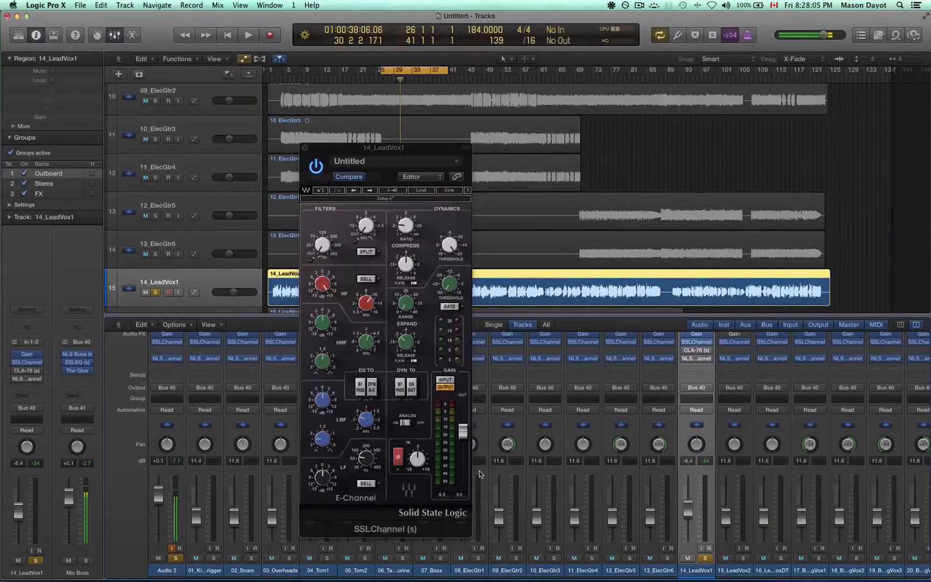
- Adjust the HF gain in the SSLChannel EQ on 14_LeadVox1
click(322, 286)
mouse_move(323, 285)
mouse_down()
mouse_move(323, 307)
mouse_move(323, 286)
mouse_up()
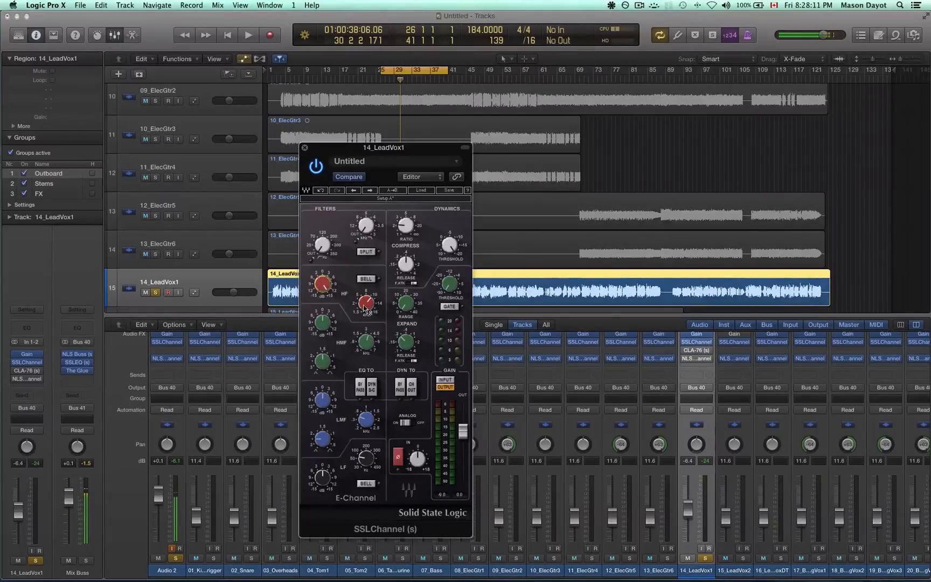
mouse_move(363, 305)
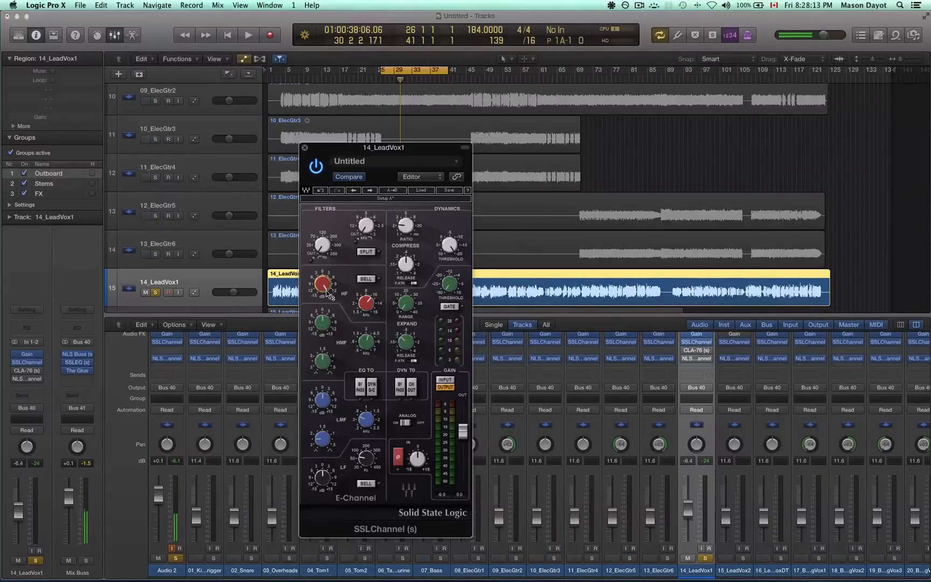
mouse_move(328, 294)
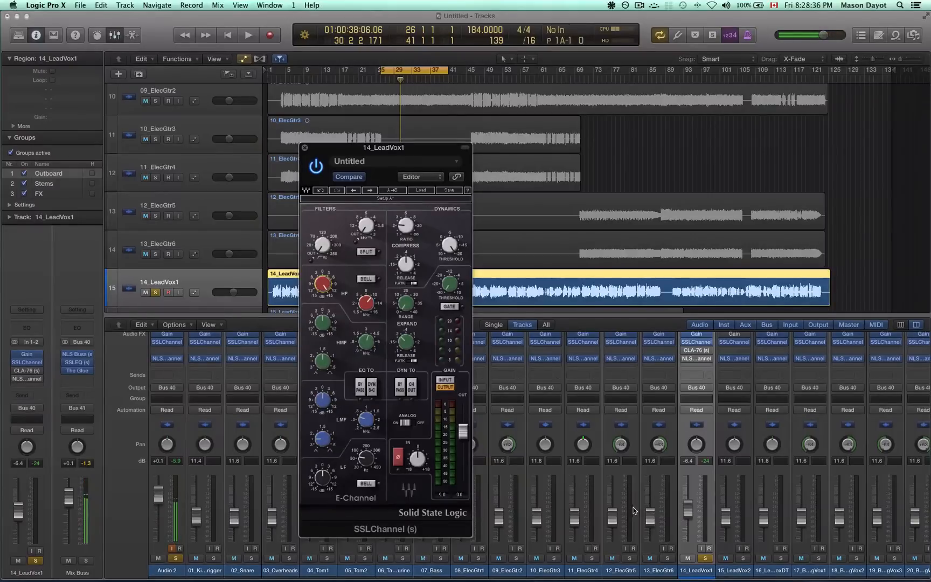
- Raise the 14_LeadVox1 fader to +0.1 dB and play back the vocal with the SSLChannel EQ bypassed
click(687, 511)
drag(688, 509, 686, 490)
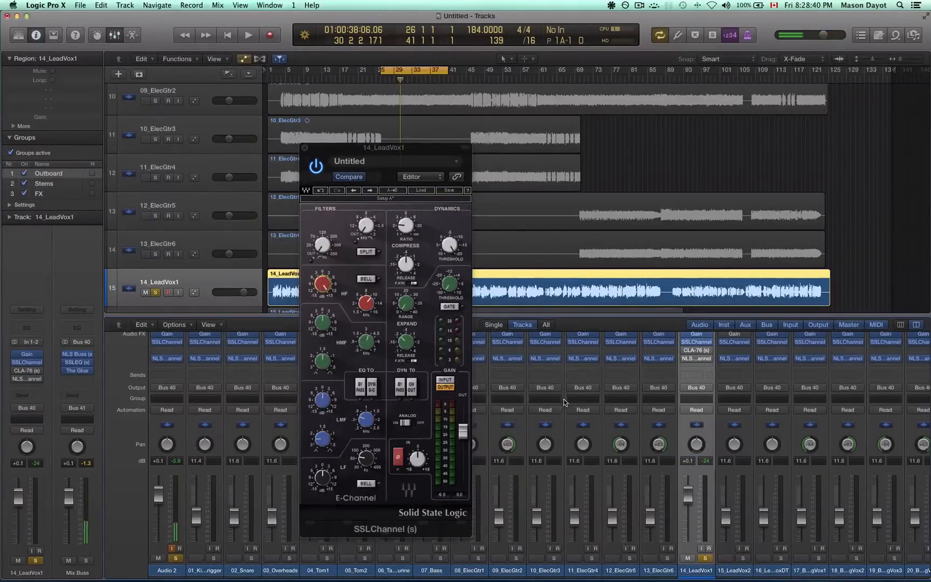
click(361, 390)
key(space)
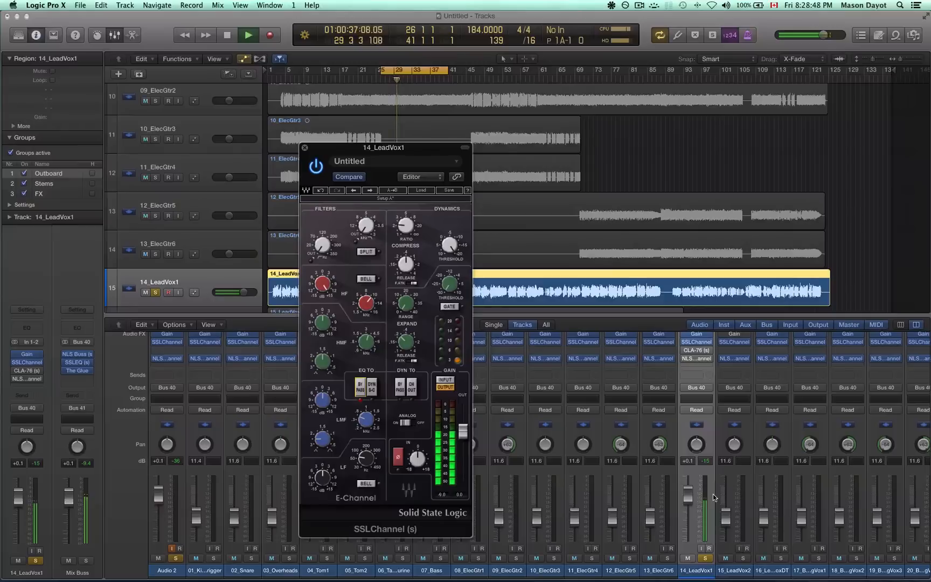
key(space)
- Boost the HF gain strongly in the SSLChannel EQ while auditioning the soloed lead vocal
mouse_move(328, 285)
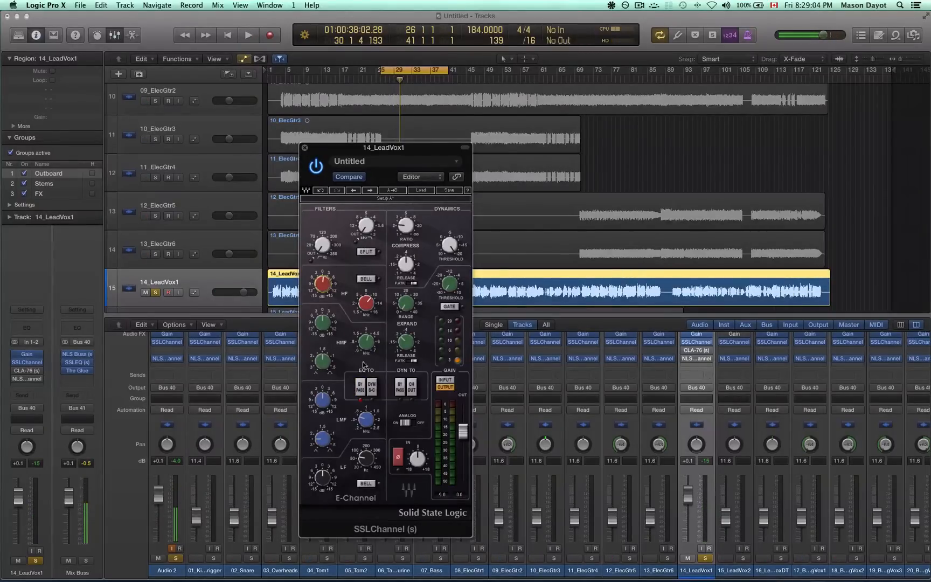
mouse_move(372, 305)
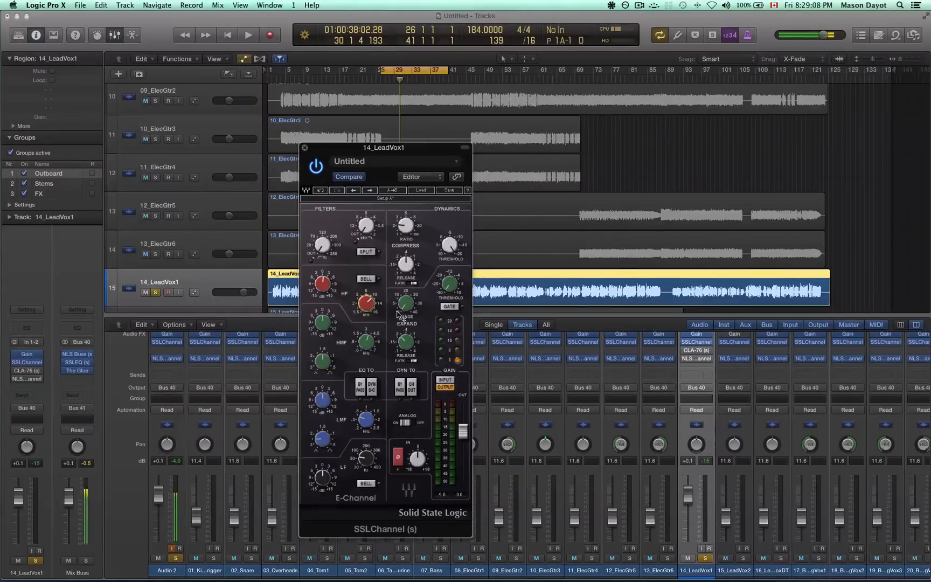
drag(326, 290, 326, 251)
key(space)
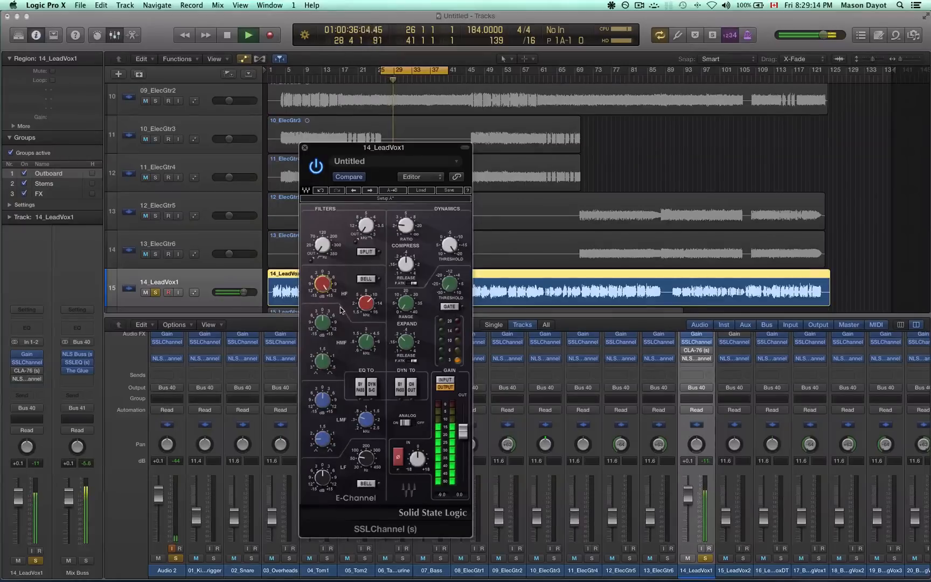
mouse_move(330, 286)
mouse_down()
mouse_move(329, 317)
mouse_move(330, 291)
mouse_up()
key(space)
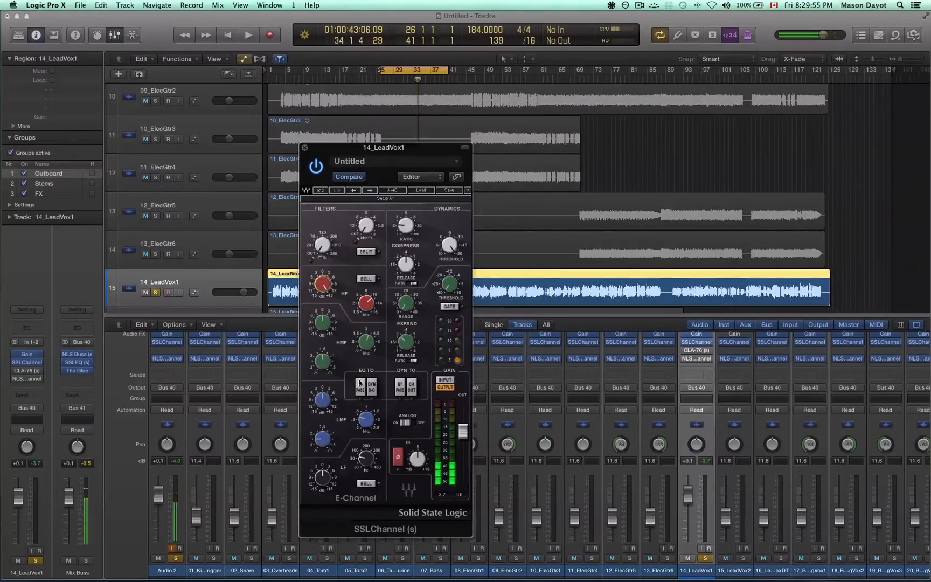
- Lower the SSLChannel output to about -14.7 dB during playback, checking the level against the bypassed EQ
key(space)
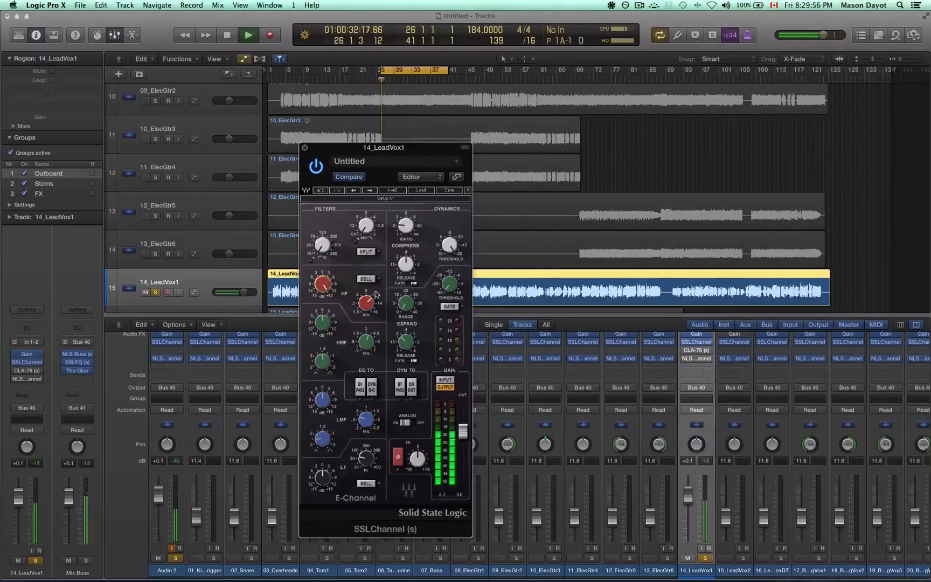
drag(464, 431, 464, 442)
click(363, 390)
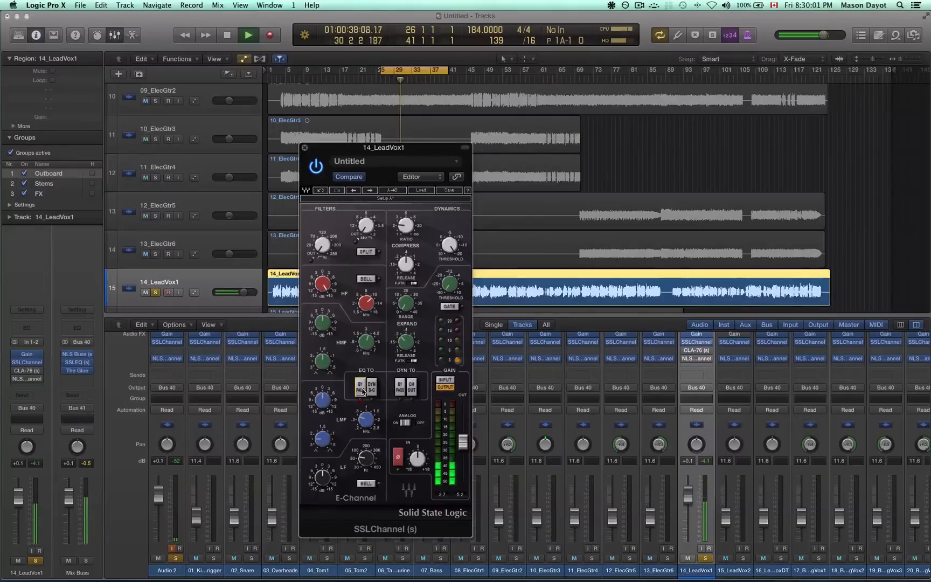
drag(464, 441, 464, 463)
- Switch the SSLChannel EQ bypass off and on repeatedly to compare the boosted and unprocessed vocal
click(363, 390)
click(363, 389)
click(359, 391)
click(361, 391)
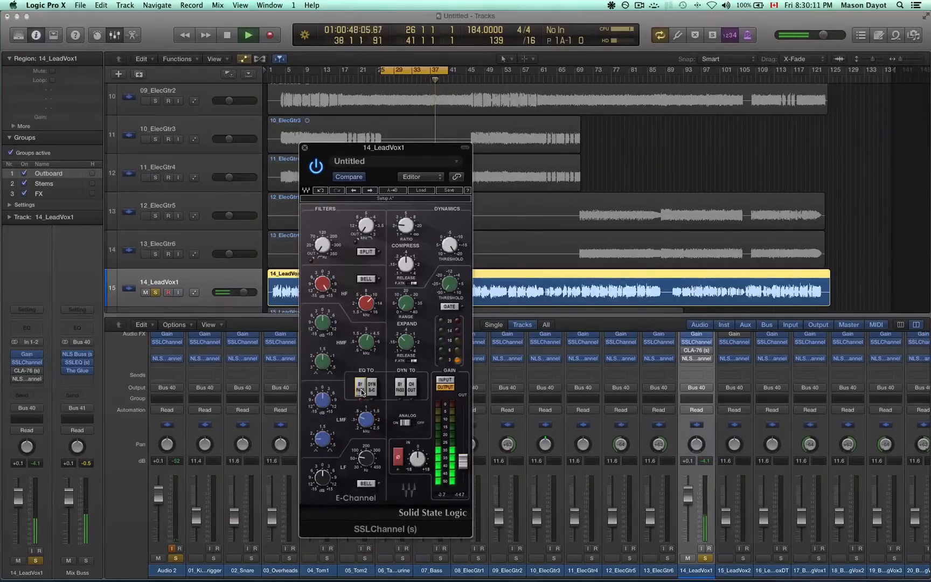
- Trim the SSLChannel output to about -15.4 dB, recheck against the bypassed EQ, then stop playback and close the plug-in
drag(464, 462, 464, 463)
click(362, 391)
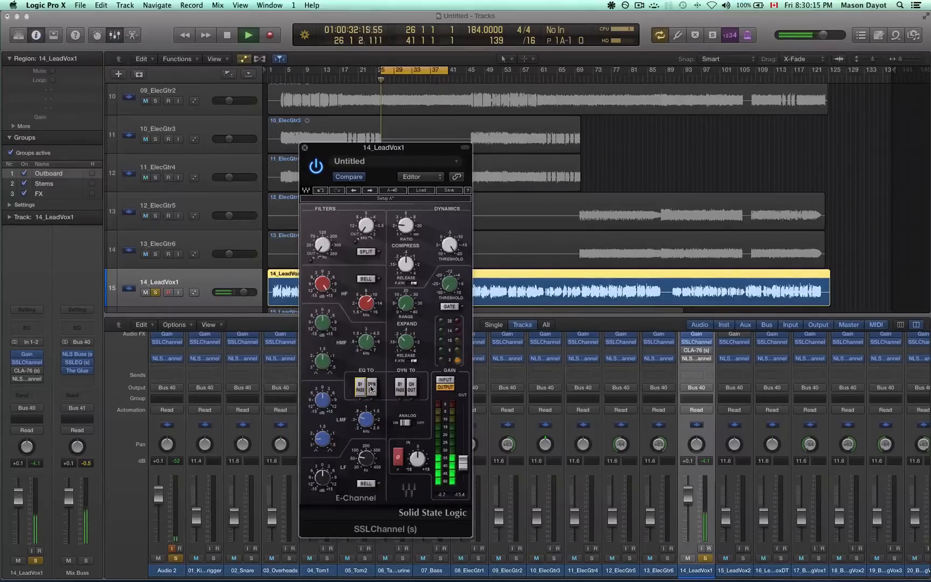
key(space)
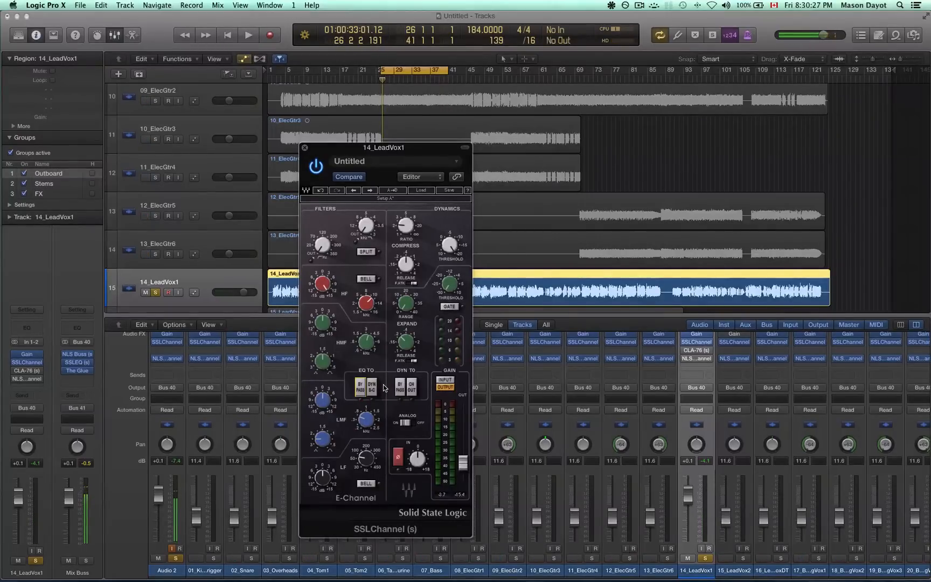
click(305, 147)
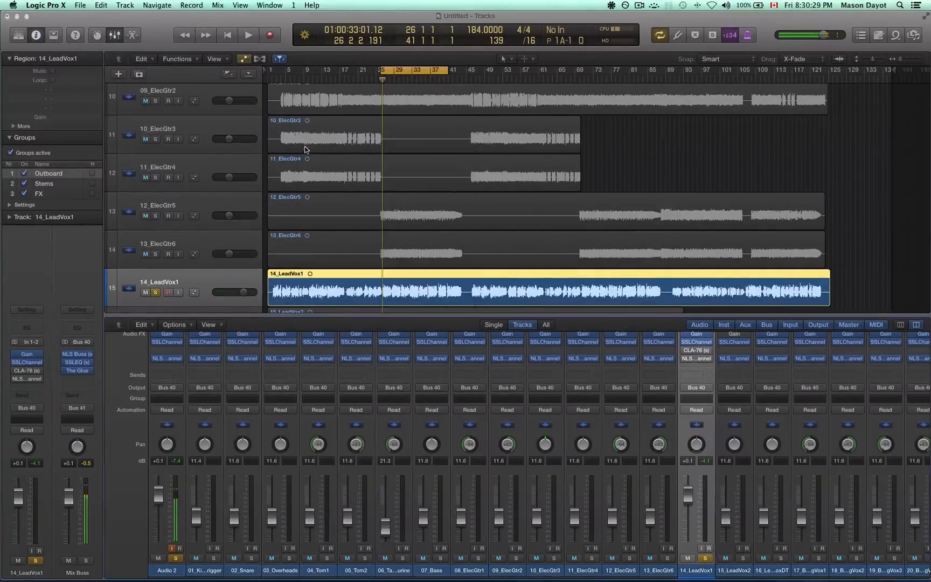
- Enable the CLA-76 compressor on the 14_LeadVox1 channel strip and open its plug-in window
scroll(711, 469, up, 3)
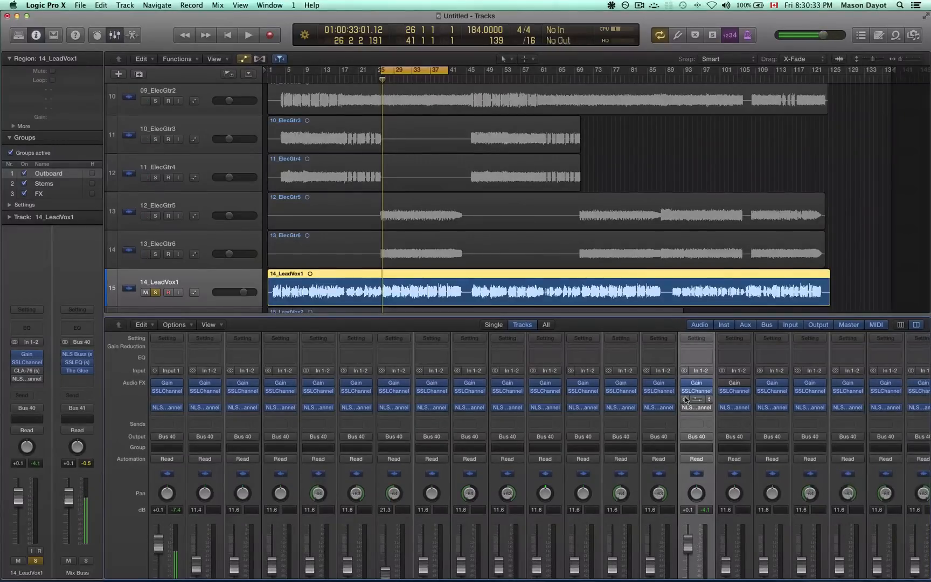
scroll(419, 506, down, 3)
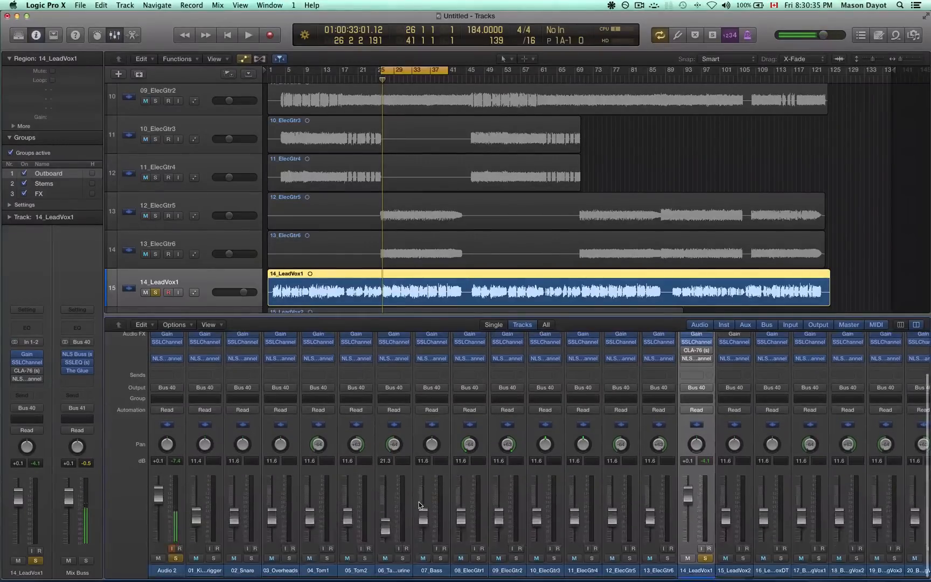
scroll(671, 433, up, 3)
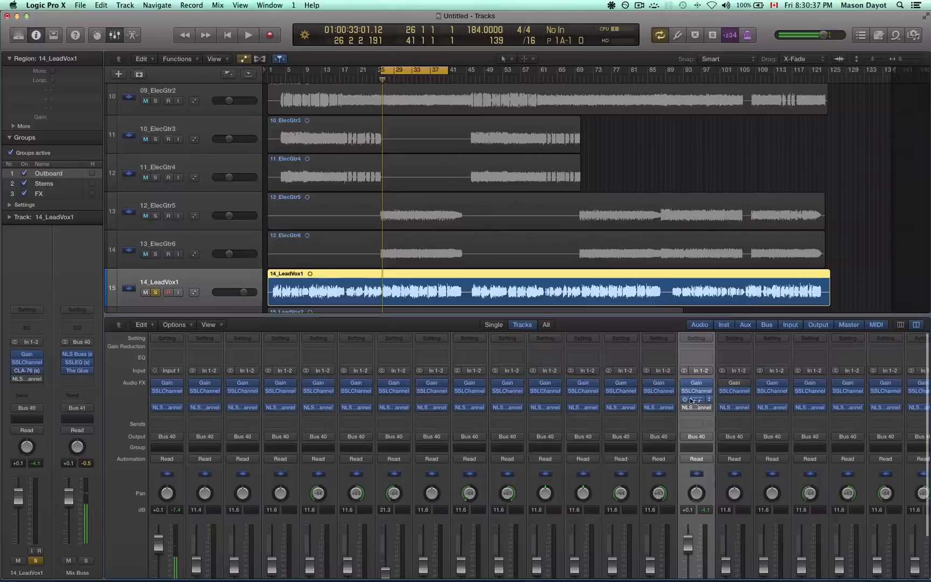
click(696, 399)
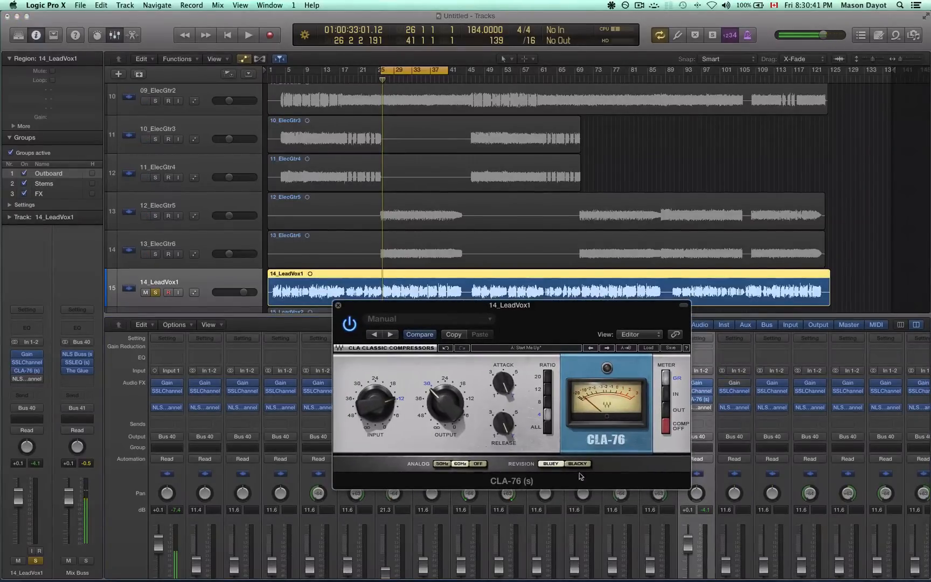
scroll(685, 530, down, 3)
- Raise the CLA-76 output to around the 12 mark while the compressor is bypassed, then re-enable it
click(349, 324)
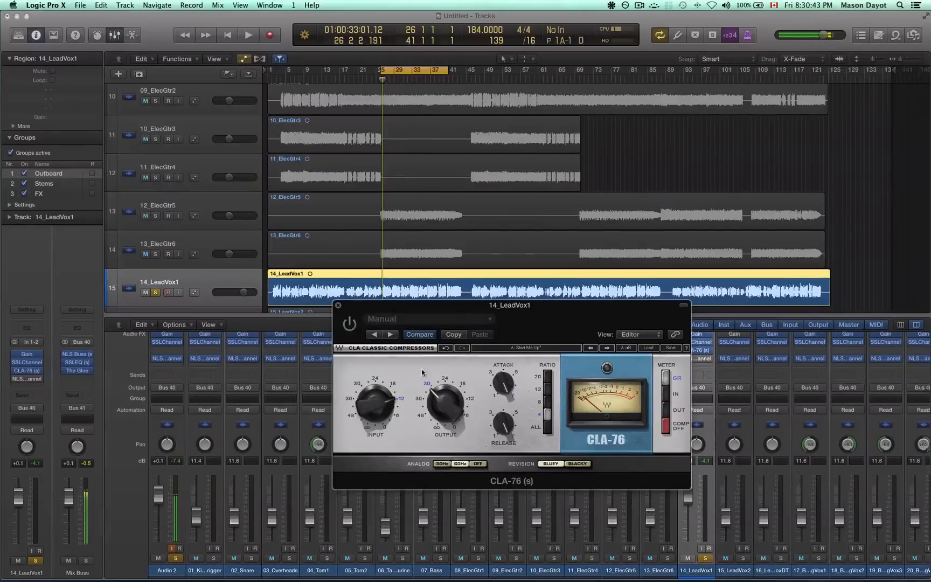
drag(443, 402, 442, 383)
click(349, 323)
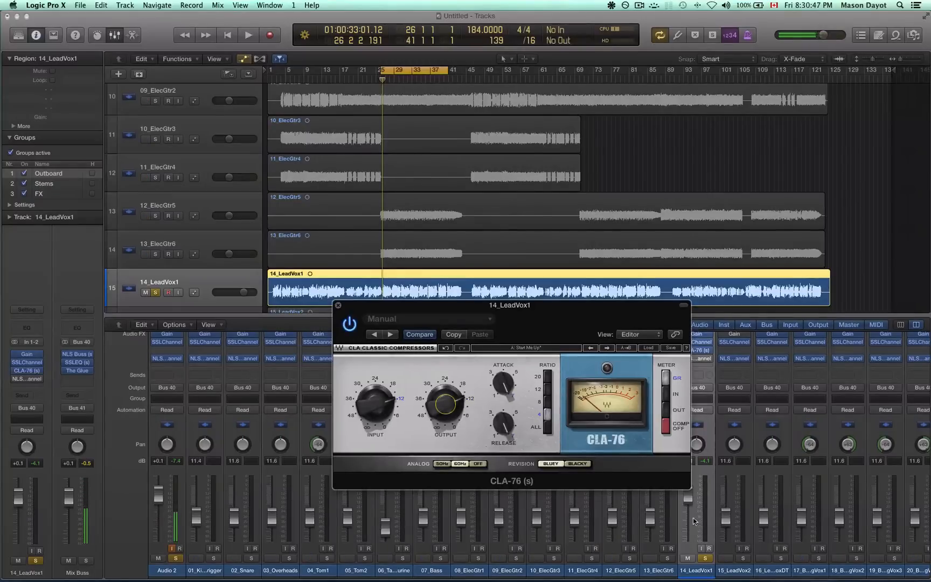
- Raise the CLA-76 input slightly above the 12 mark while playing back the soloed lead vocal
click(368, 400)
key(space)
mouse_move(368, 400)
mouse_down()
mouse_move(368, 414)
mouse_move(368, 399)
mouse_up()
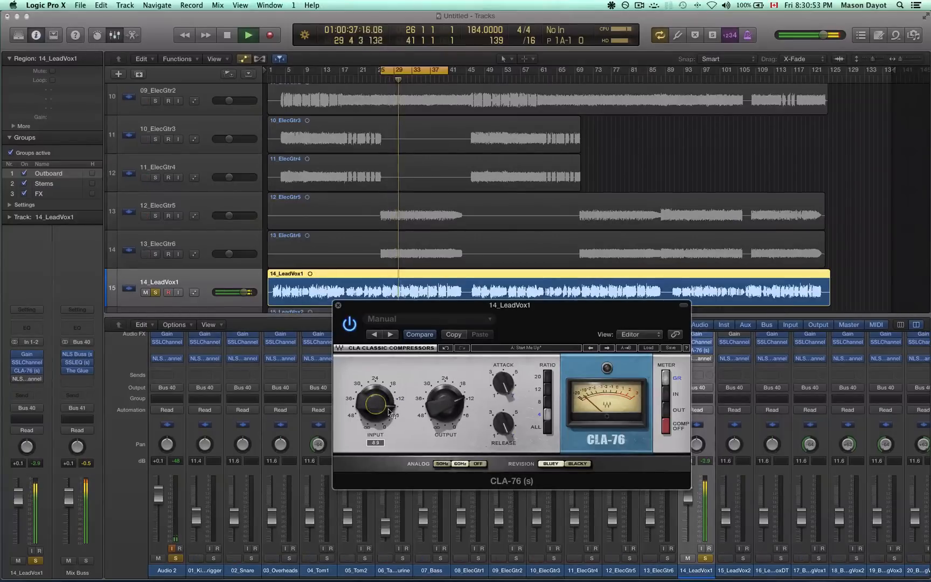
key(space)
- Lower the CLA-76 output to around the 30 mark and move the plug-in window clear of the 14_LeadVox1 channel strip
mouse_move(442, 403)
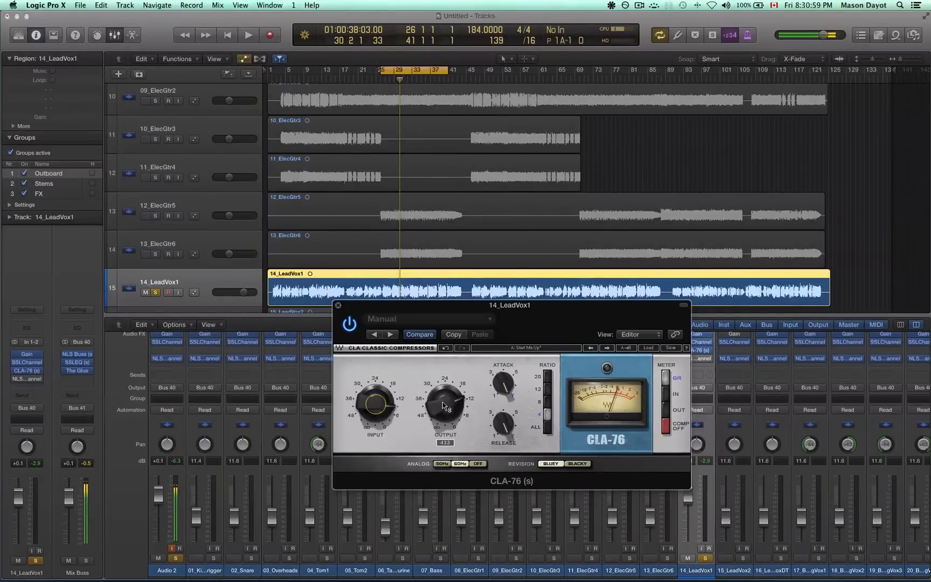
drag(441, 402, 441, 431)
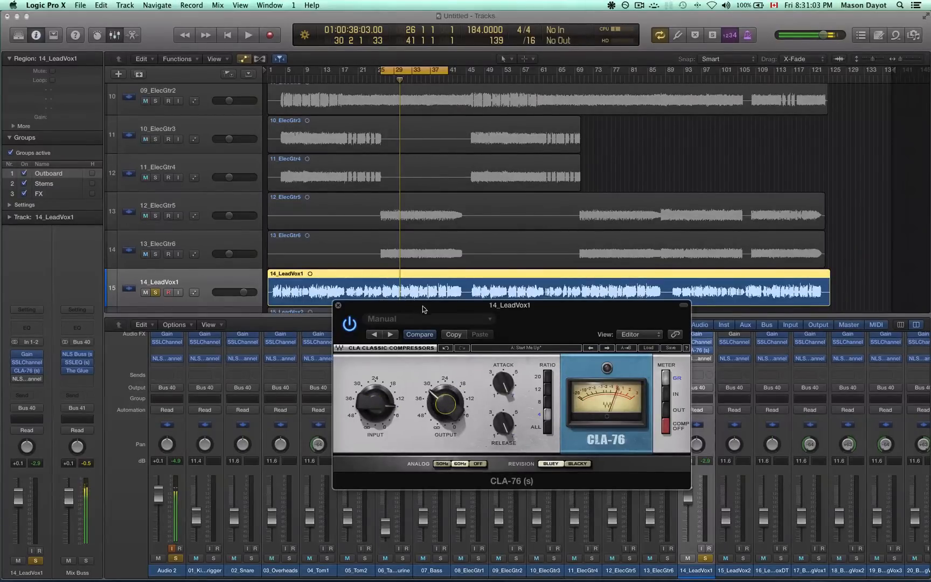
drag(422, 306, 371, 243)
- Play the lead vocal while repeatedly bypassing and enabling the CLA-76 to compare levels, then stop playback and close the plug-in
key(space)
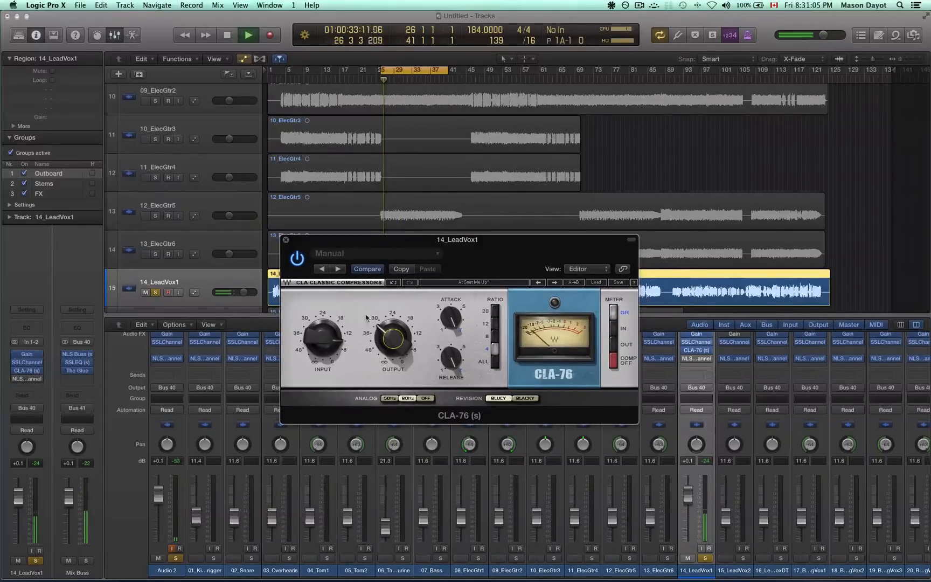
click(302, 263)
click(297, 259)
click(296, 259)
click(296, 258)
click(302, 262)
click(302, 263)
click(302, 262)
click(302, 262)
key(space)
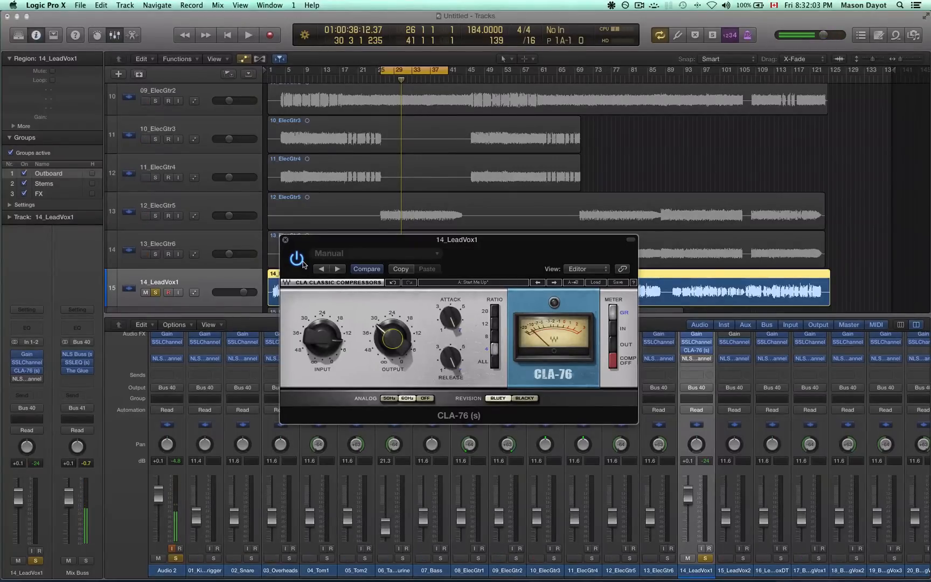
click(285, 239)
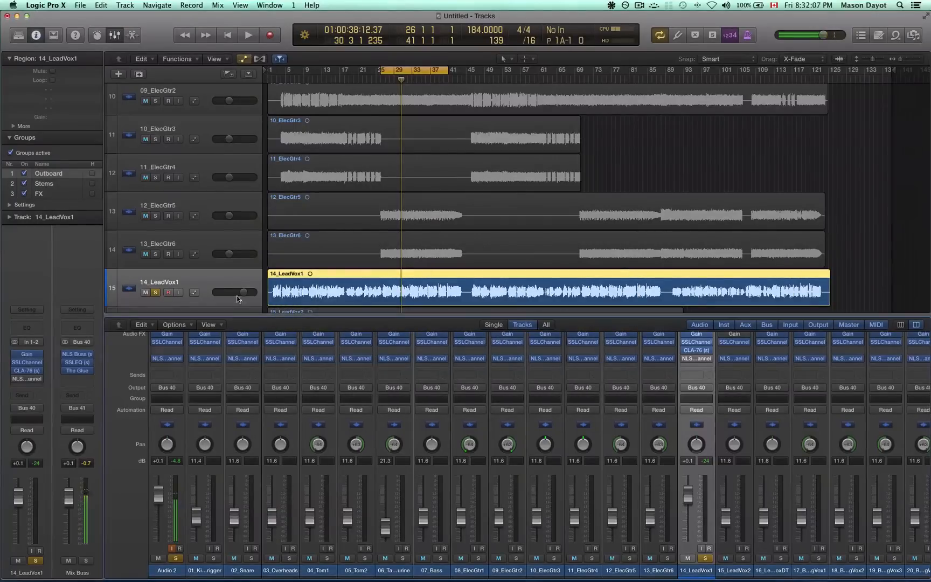